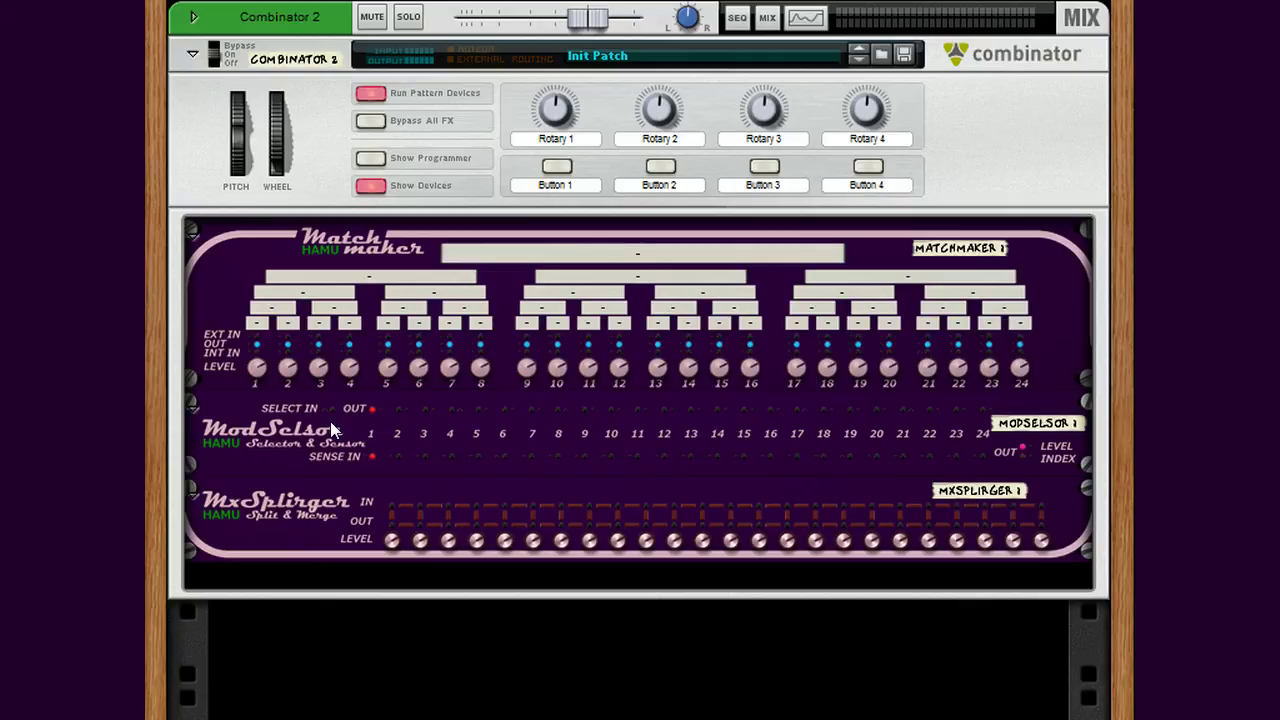
# Wire ModSelsor outputs 1–4 to MatchMaker internal inputs 5–8, and MatchMaker output 1 to the ModSelsor select input
pyautogui.press('Tab')
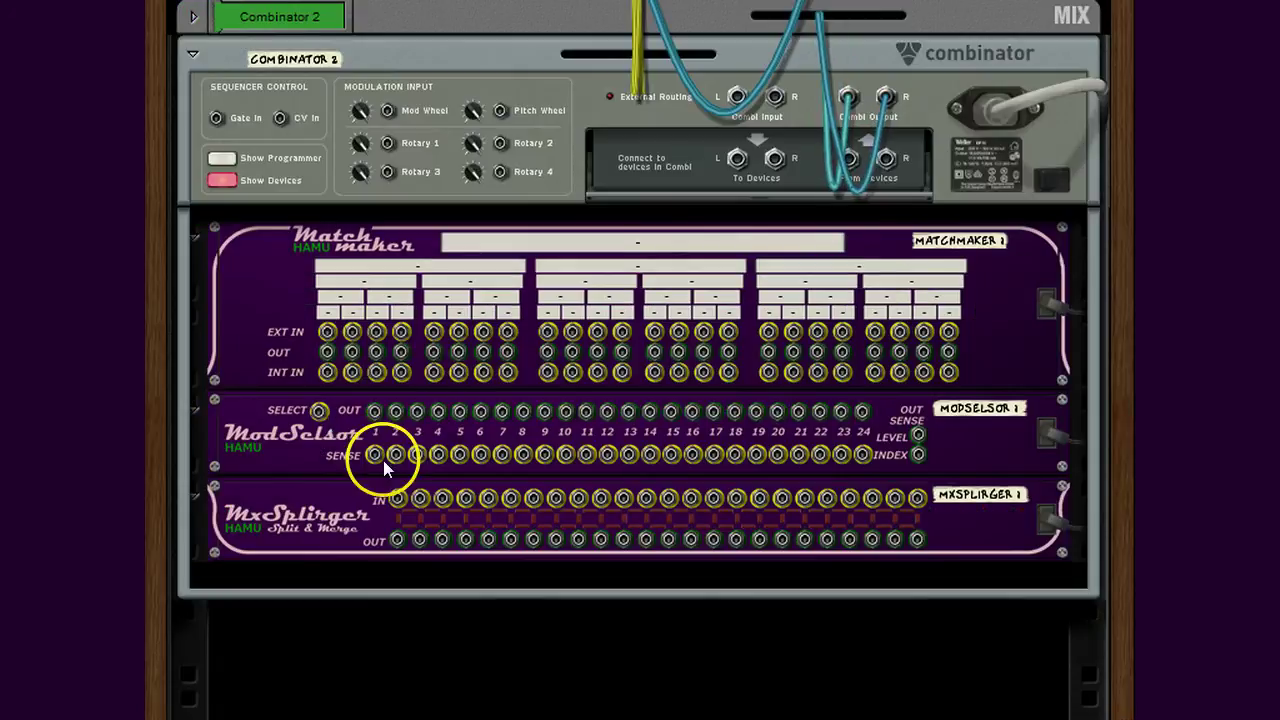
pyautogui.click(370, 411)
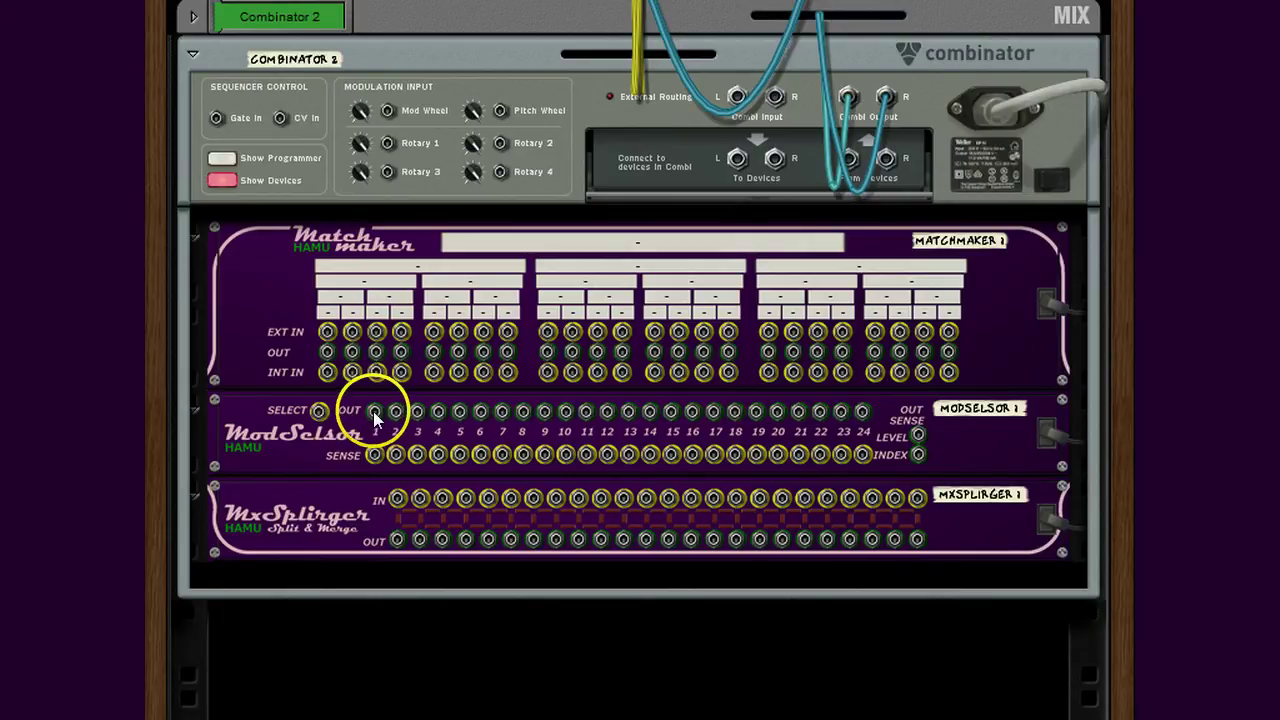
pyautogui.moveTo(373, 411); pyautogui.dragTo(506, 375)
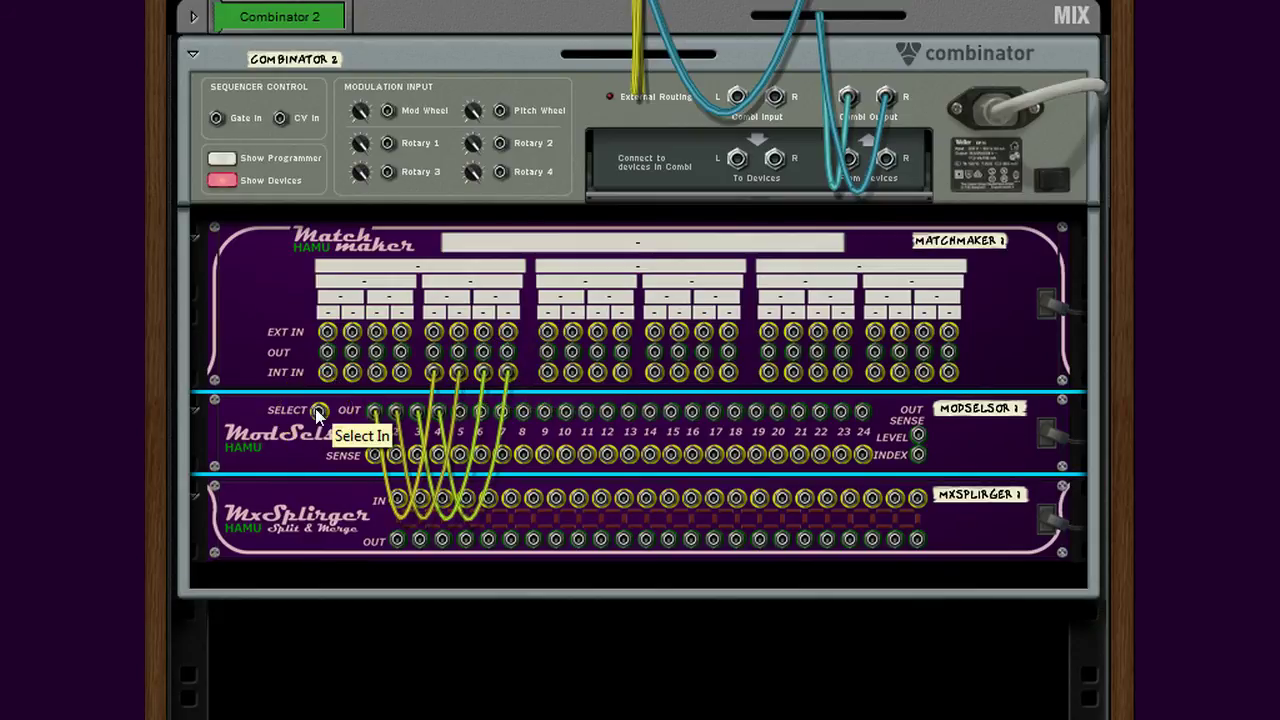
pyautogui.moveTo(315, 408); pyautogui.dragTo(327, 353)
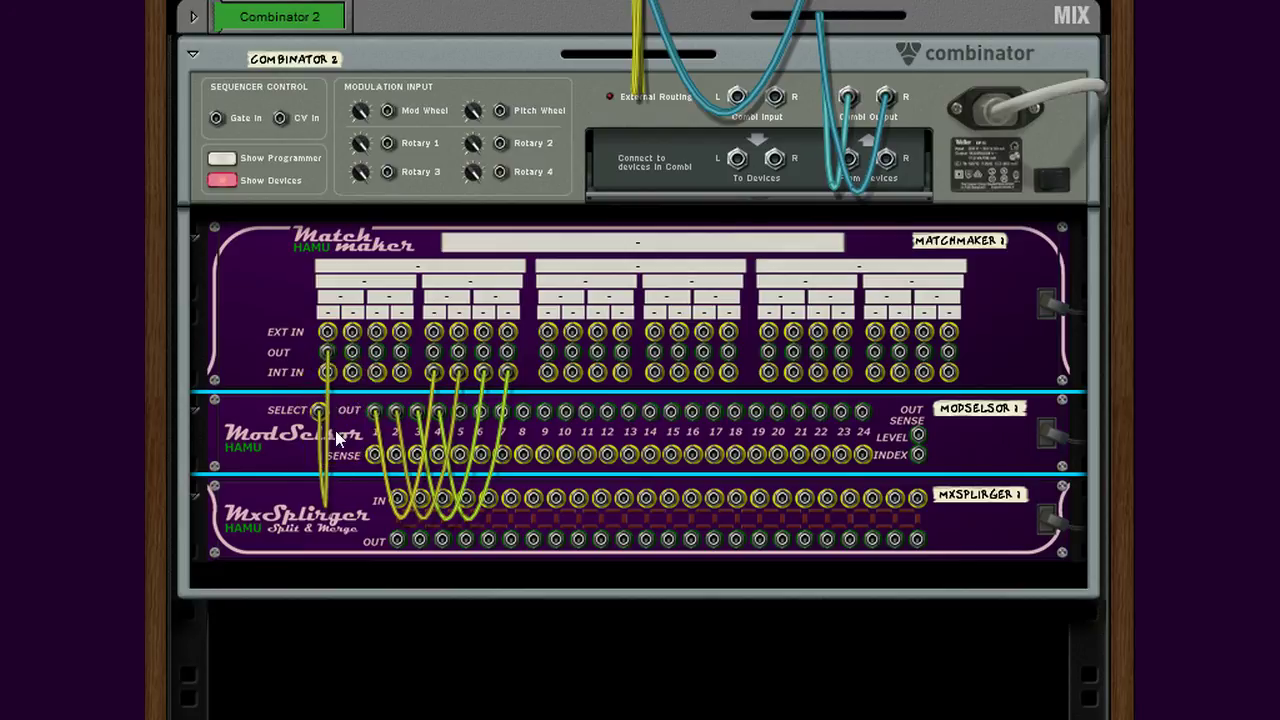
# Vary MatchMaker level 1 on the front of the rack to test the ModSelsor output selection, and set it to 0.00
pyautogui.press('Tab')
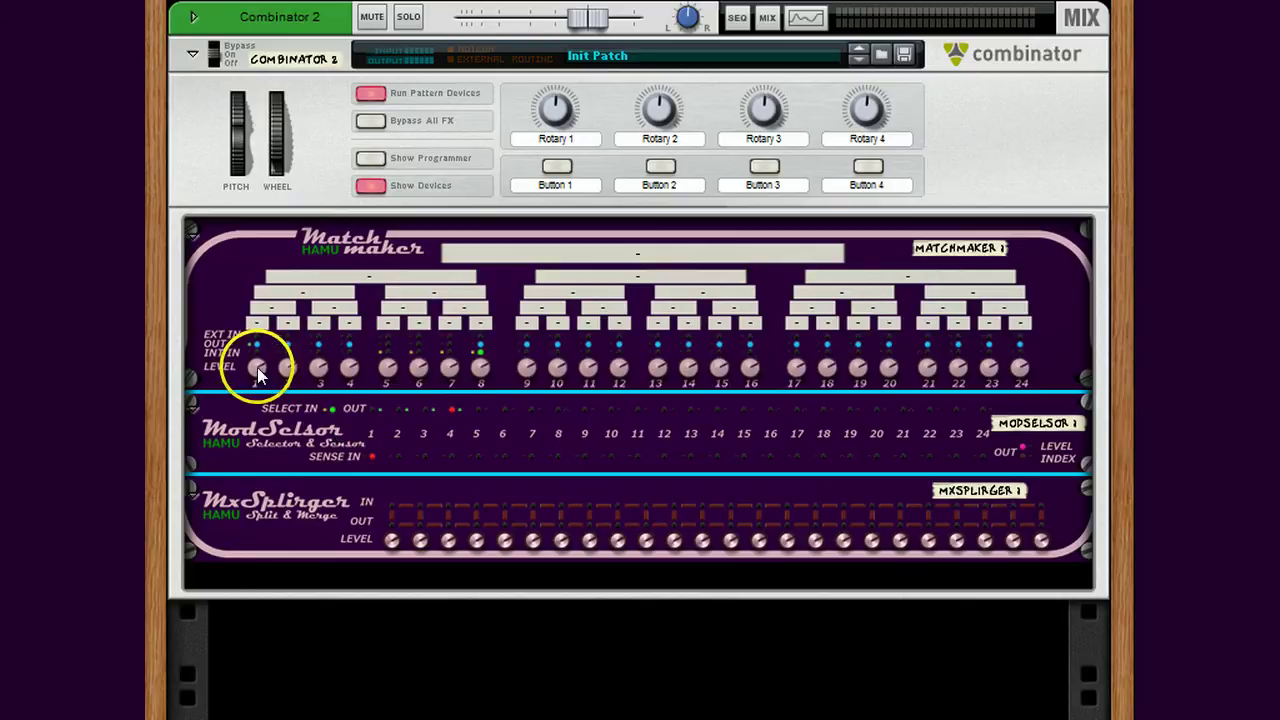
pyautogui.moveTo(257, 367); pyautogui.dragTo(240, 340)
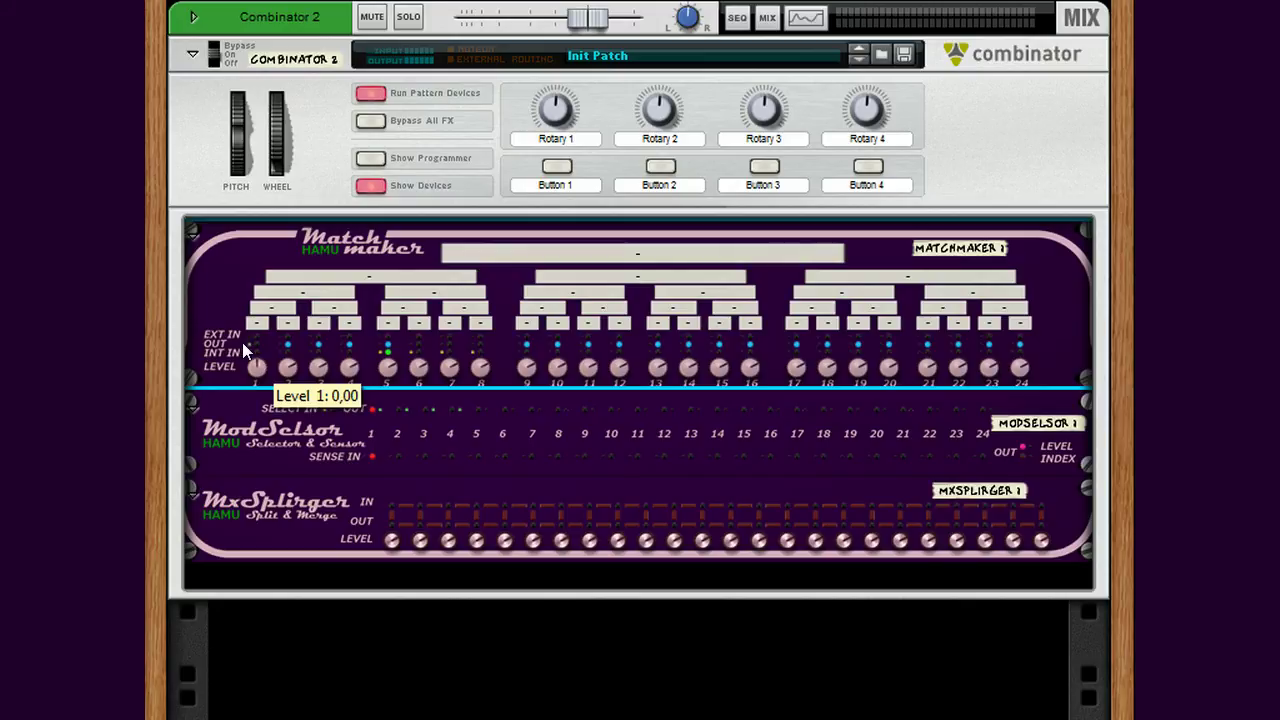
pyautogui.moveTo(242, 342); pyautogui.dragTo(246, 376)
pyautogui.moveTo(246, 376); pyautogui.dragTo(252, 320)
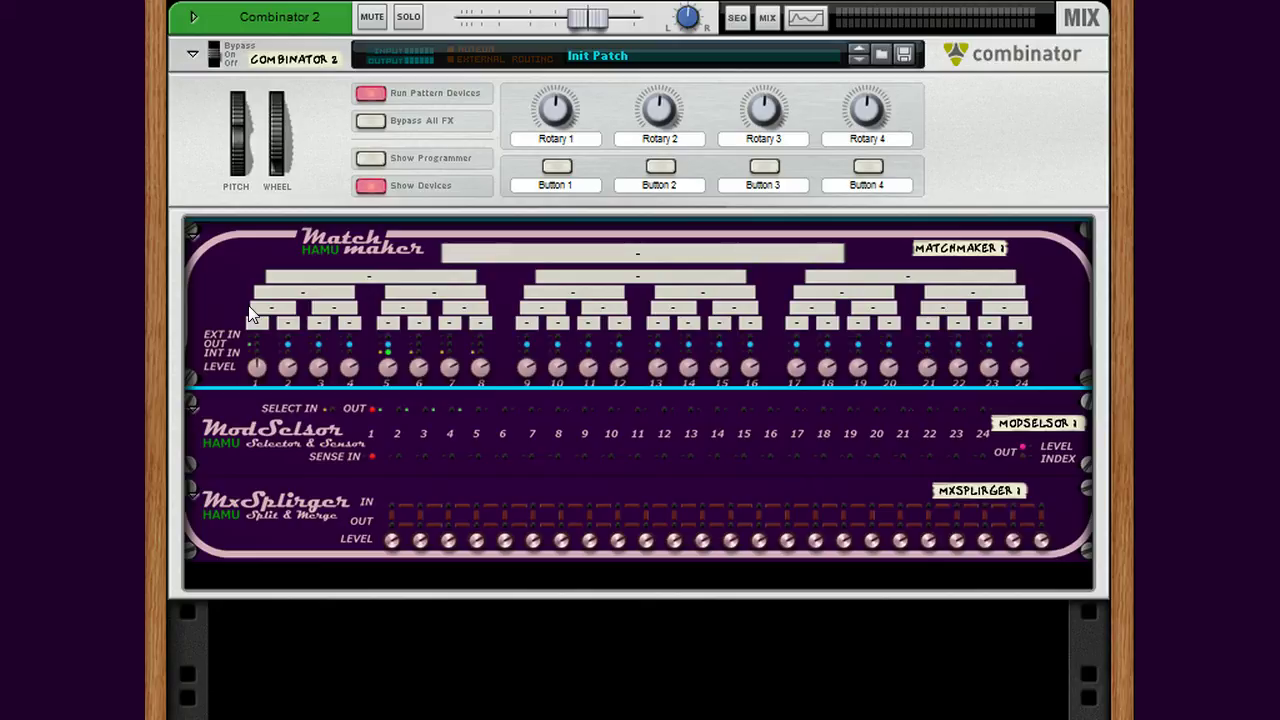
pyautogui.click(283, 464)
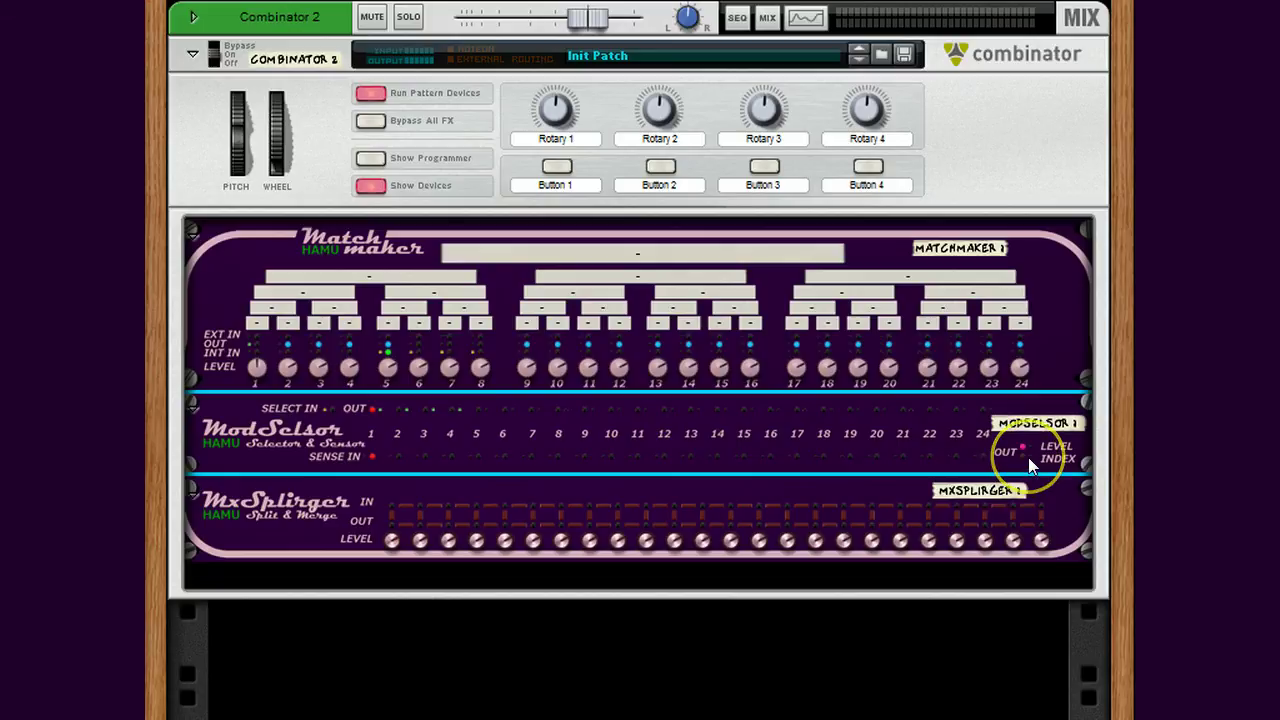
# On the rear of the rack, wire ModSelsor sense inputs 1–4 to MatchMaker outputs 13–16
pyautogui.press('Tab')
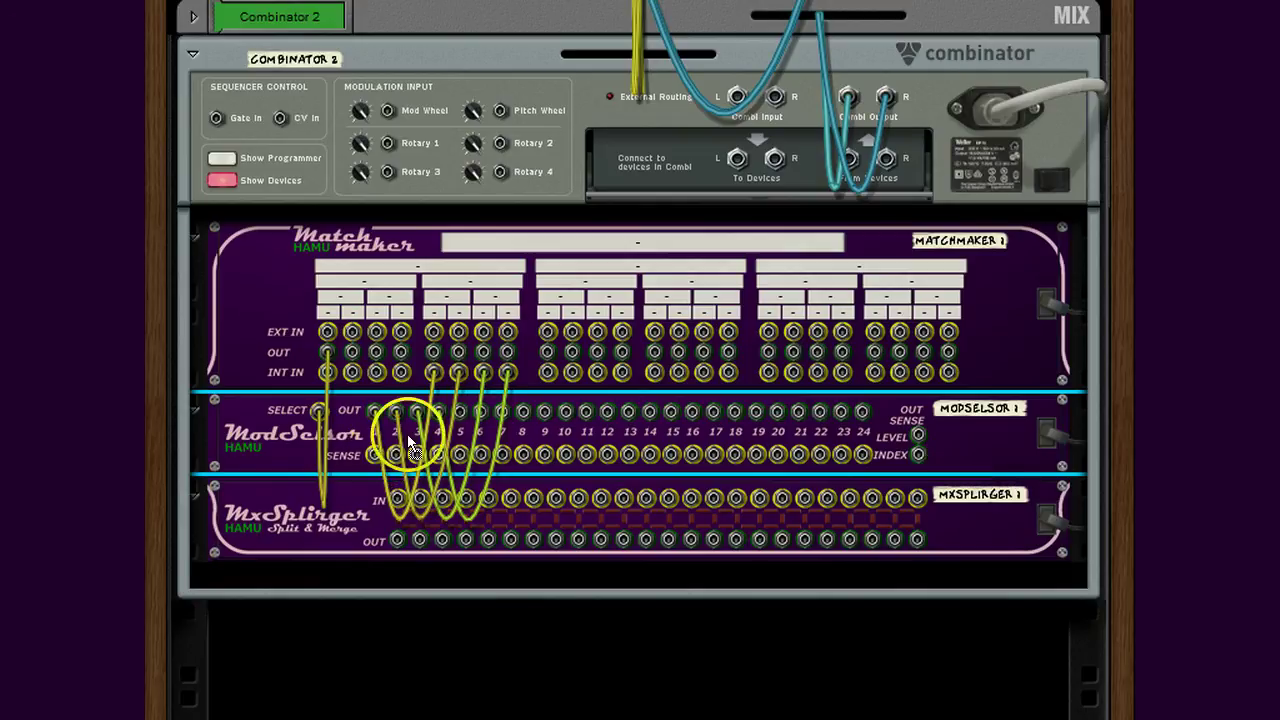
pyautogui.moveTo(410, 440); pyautogui.dragTo(653, 357)
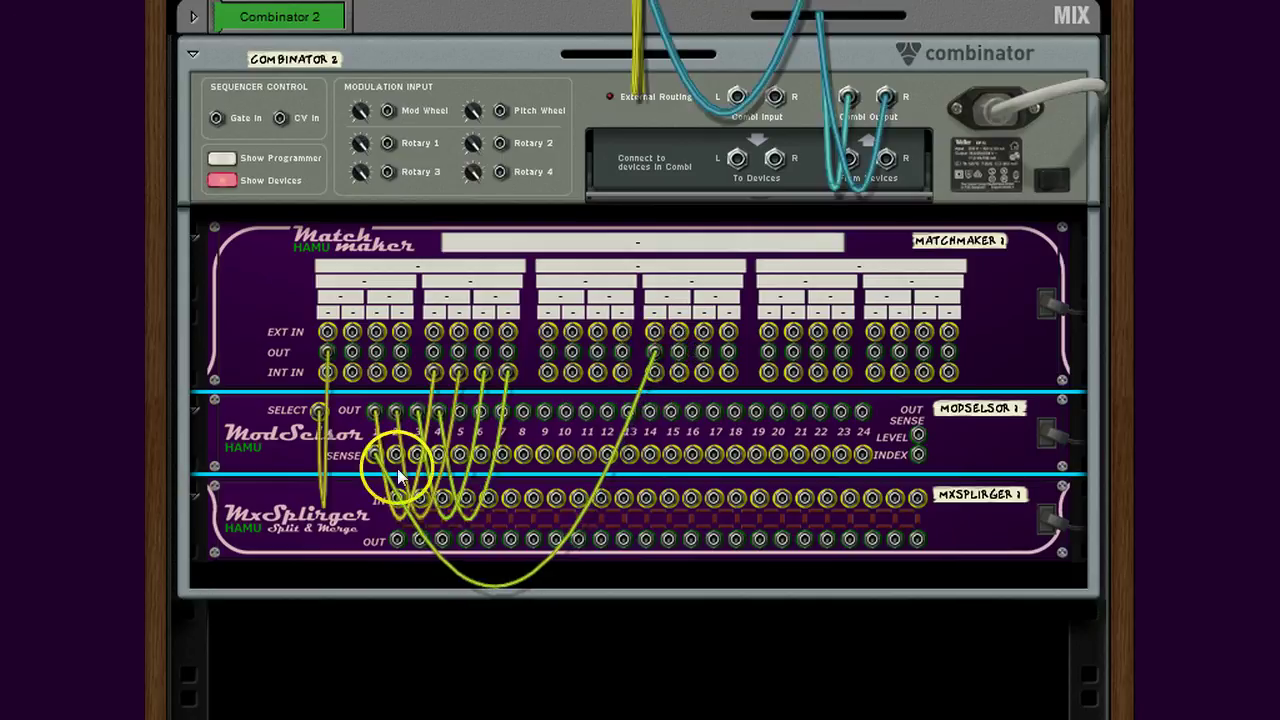
pyautogui.moveTo(400, 457); pyautogui.dragTo(702, 353)
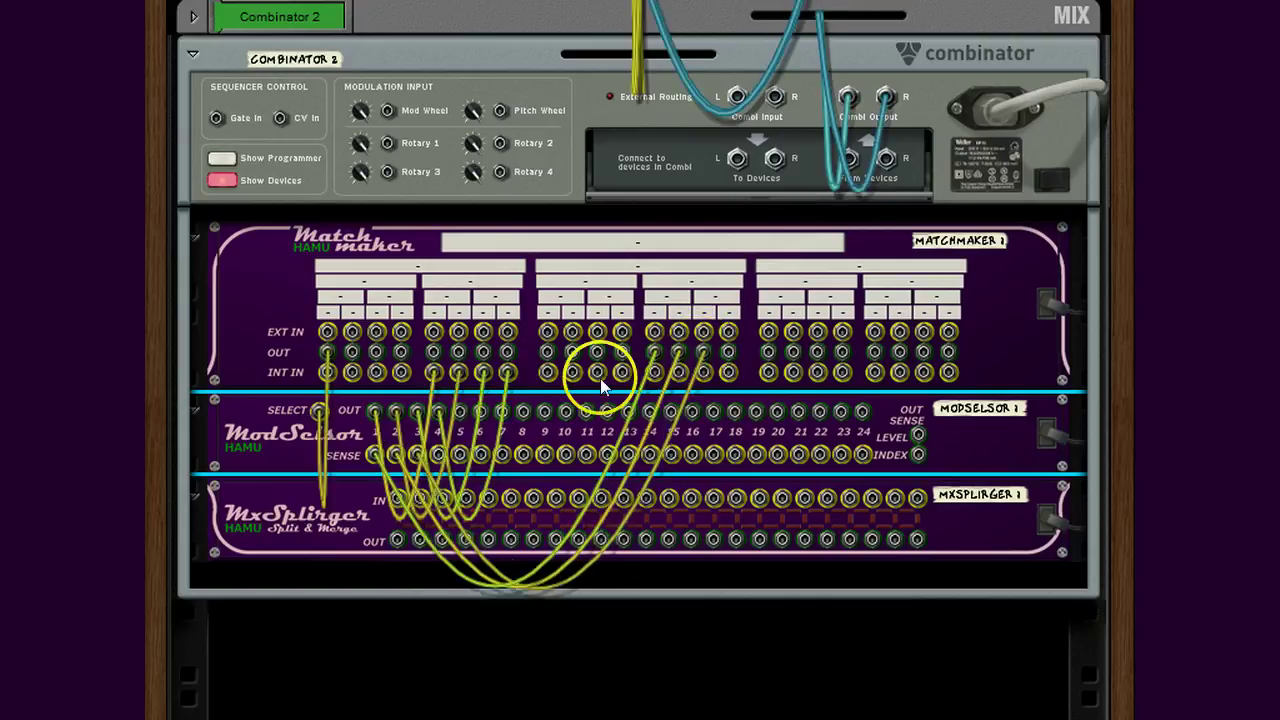
pyautogui.moveTo(440, 454); pyautogui.dragTo(729, 356)
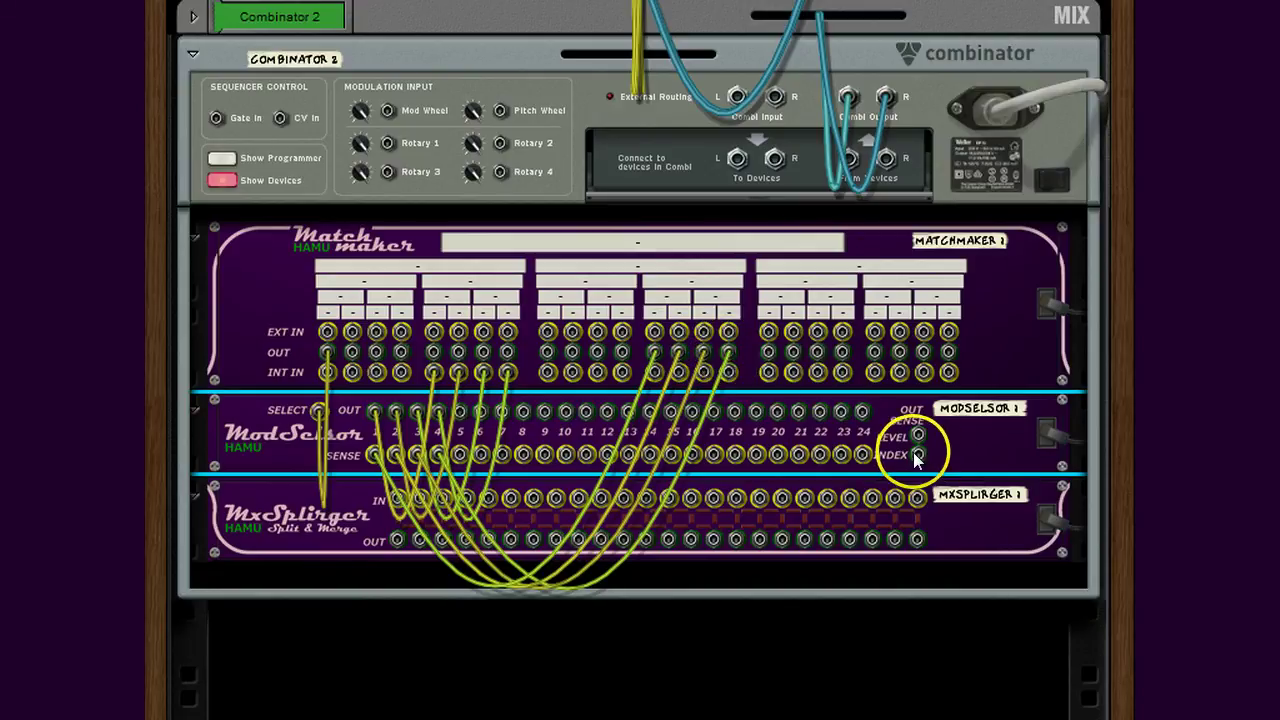
# Wire the ModSelsor index output to MatchMaker internal input 17 and its level output to internal input 21
pyautogui.moveTo(916, 455); pyautogui.dragTo(768, 374)
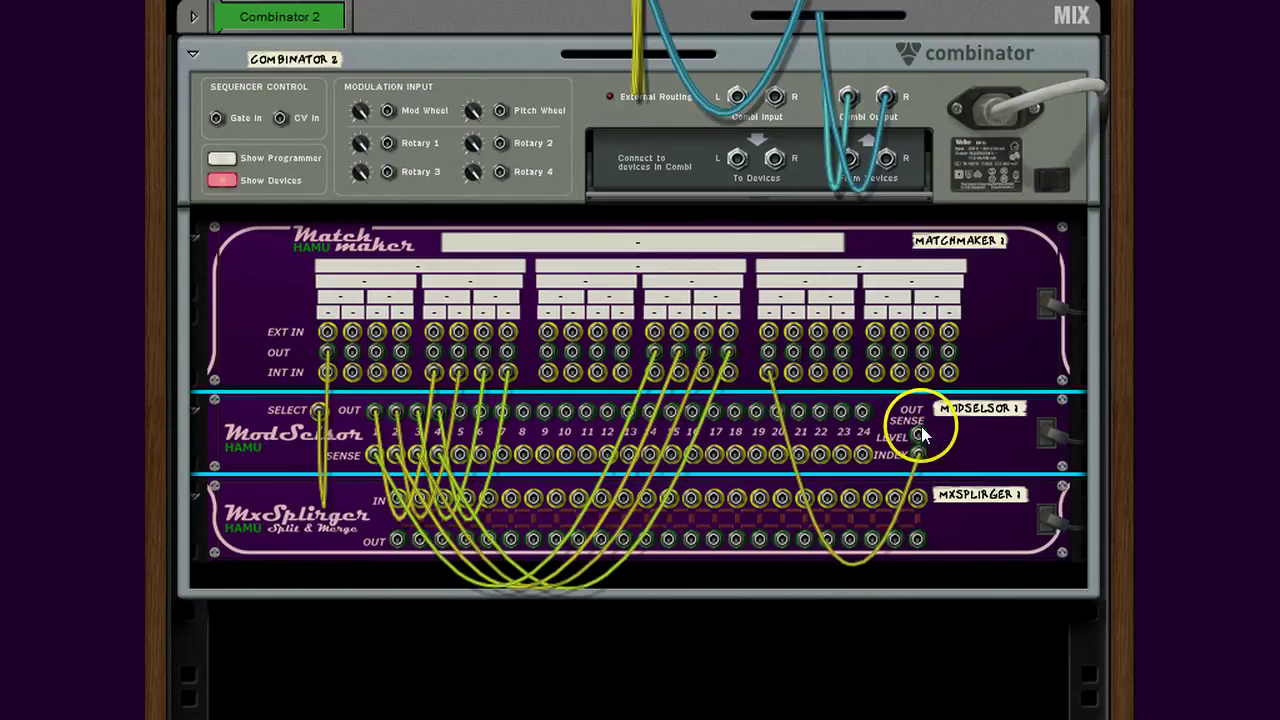
pyautogui.moveTo(917, 430); pyautogui.dragTo(874, 376)
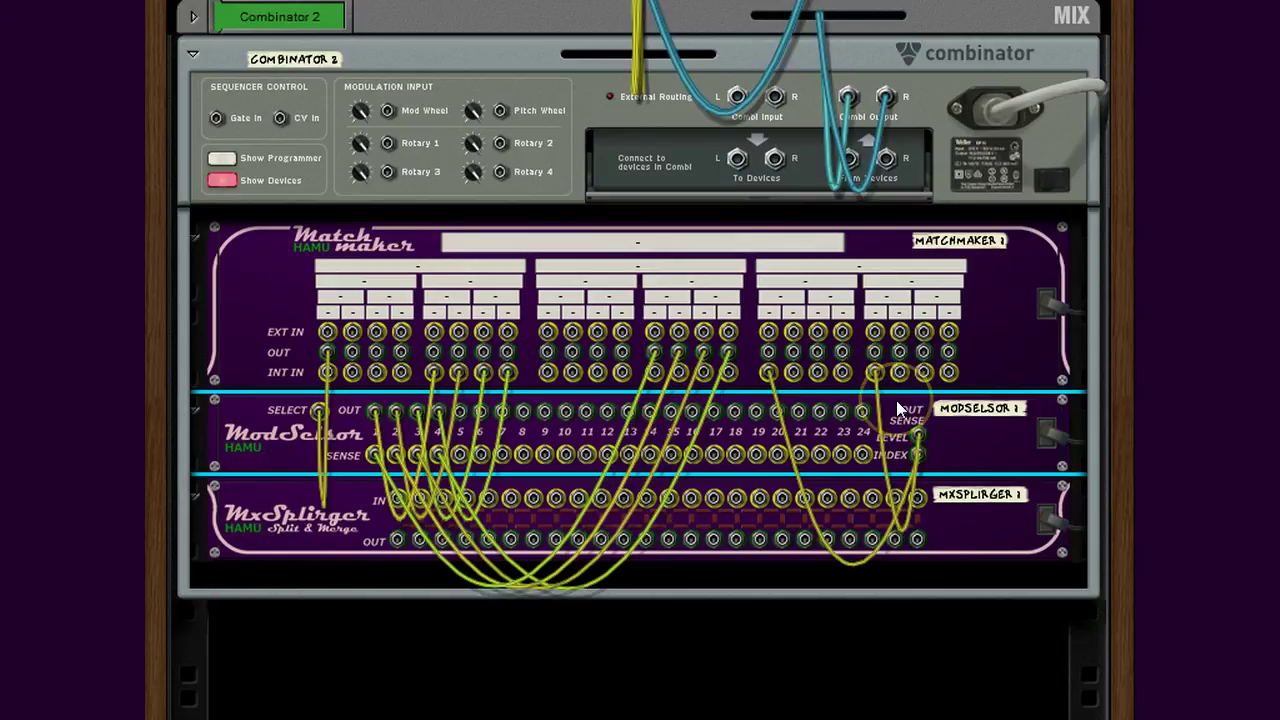
pyautogui.click(898, 408)
# Adjust the MatchMaker levels feeding the sense inputs on the front of the rack, setting level 14 to 0.56
pyautogui.press('Tab')
pyautogui.moveTo(896, 400); pyautogui.dragTo(743, 382)
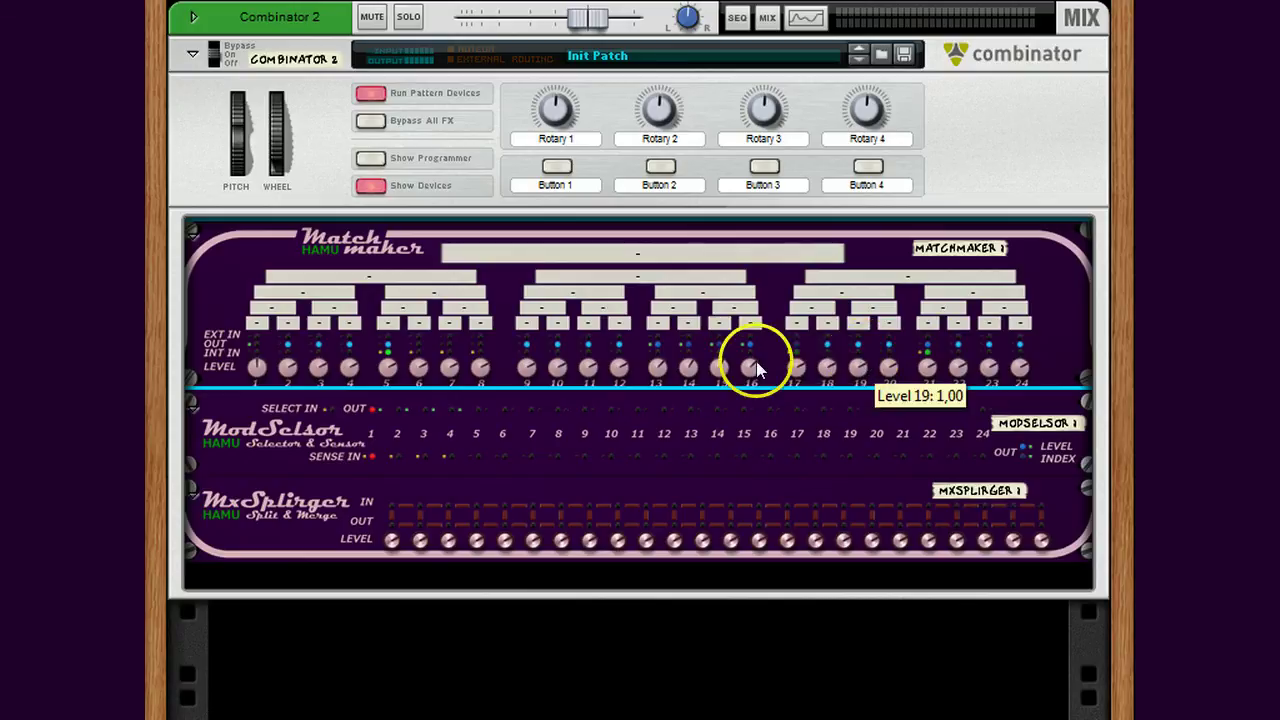
pyautogui.moveTo(692, 374)
pyautogui.mouseDown()
pyautogui.moveTo(691, 346)
pyautogui.moveTo(685, 388)
pyautogui.moveTo(685, 376)
pyautogui.mouseUp()
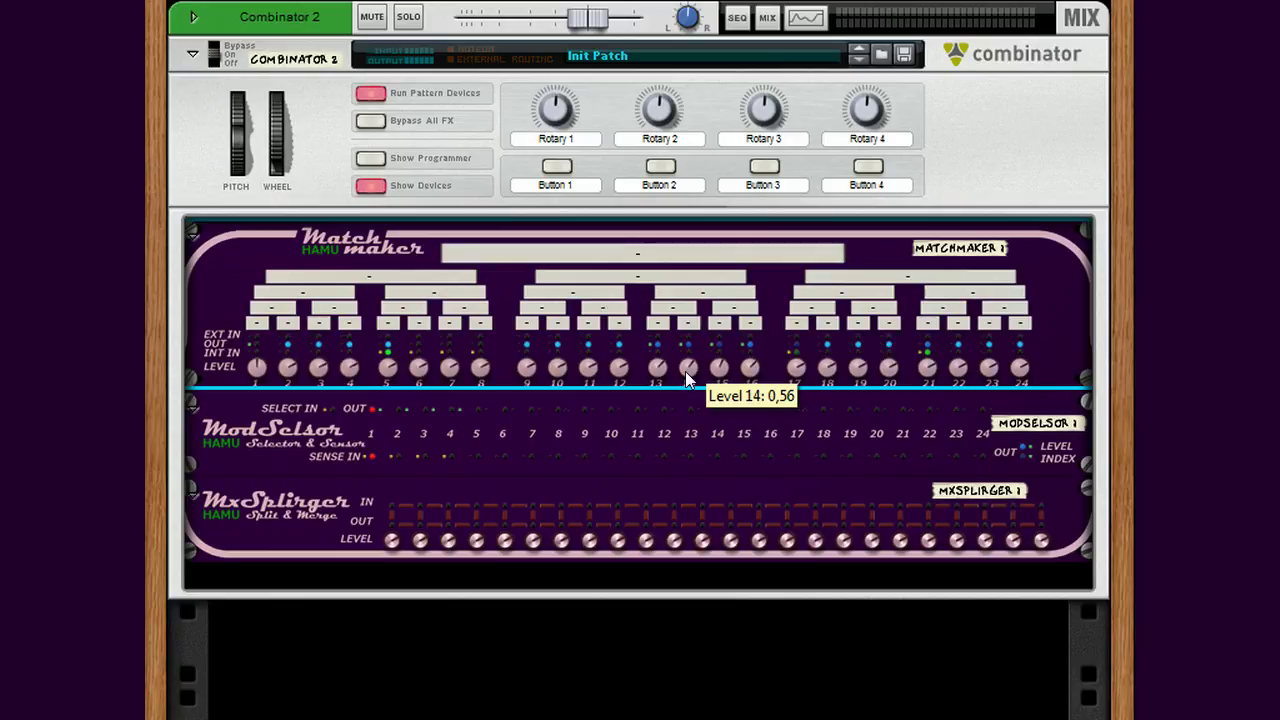
# On the rear of the rack, reroute the ModSelsor index output to its own select input
pyautogui.press('Tab')
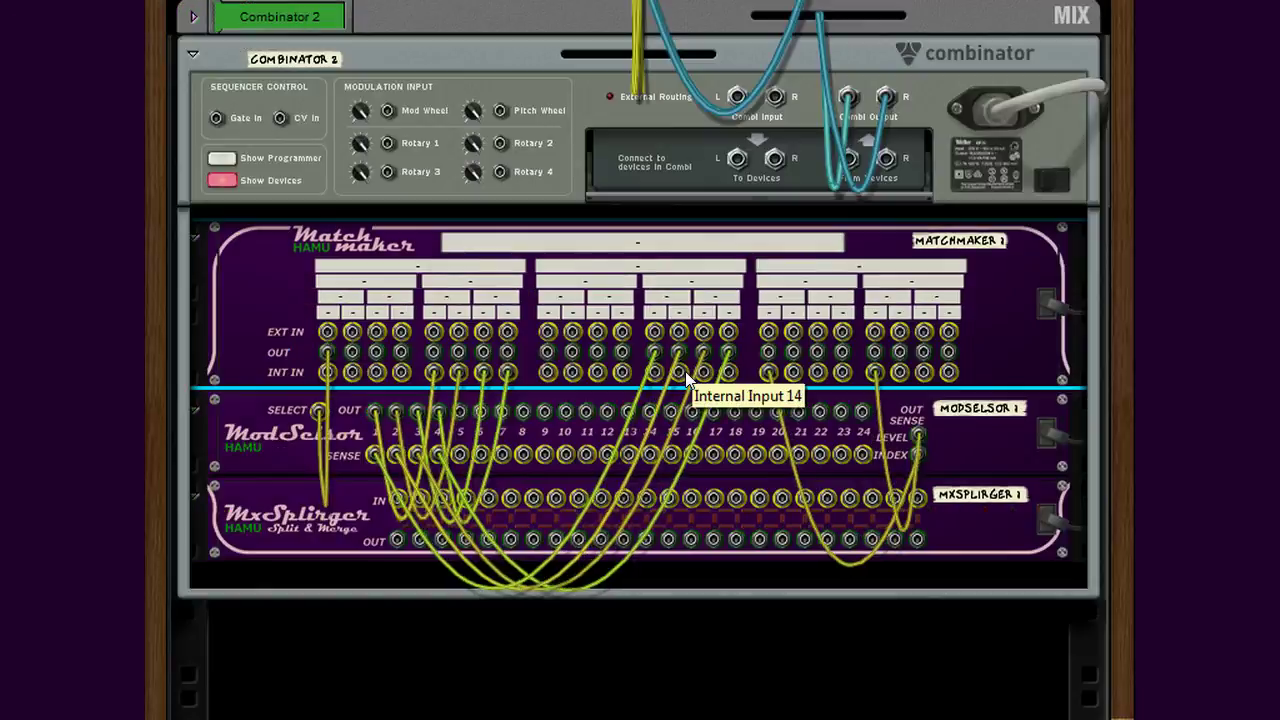
pyautogui.click(750, 428)
pyautogui.moveTo(750, 428); pyautogui.dragTo(319, 413)
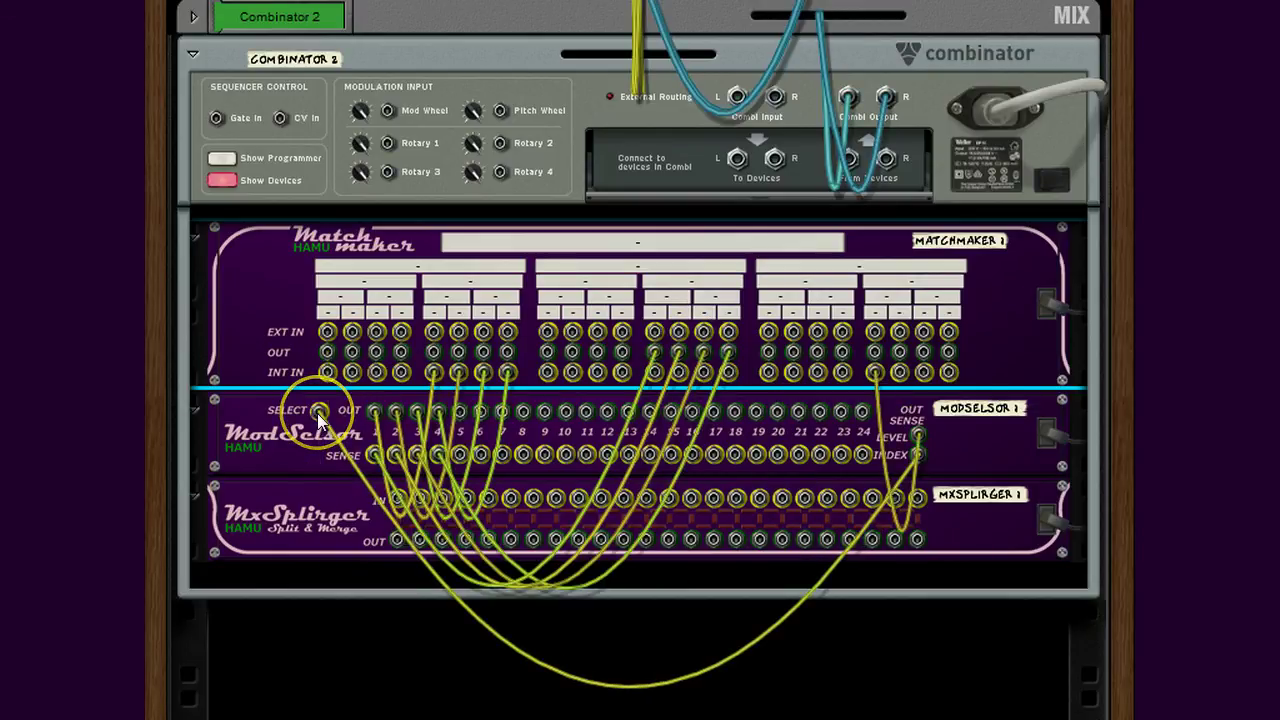
# Vary MatchMaker levels 14–16 on the front of the rack so the highest sensed input drives the output selection
pyautogui.press('Tab')
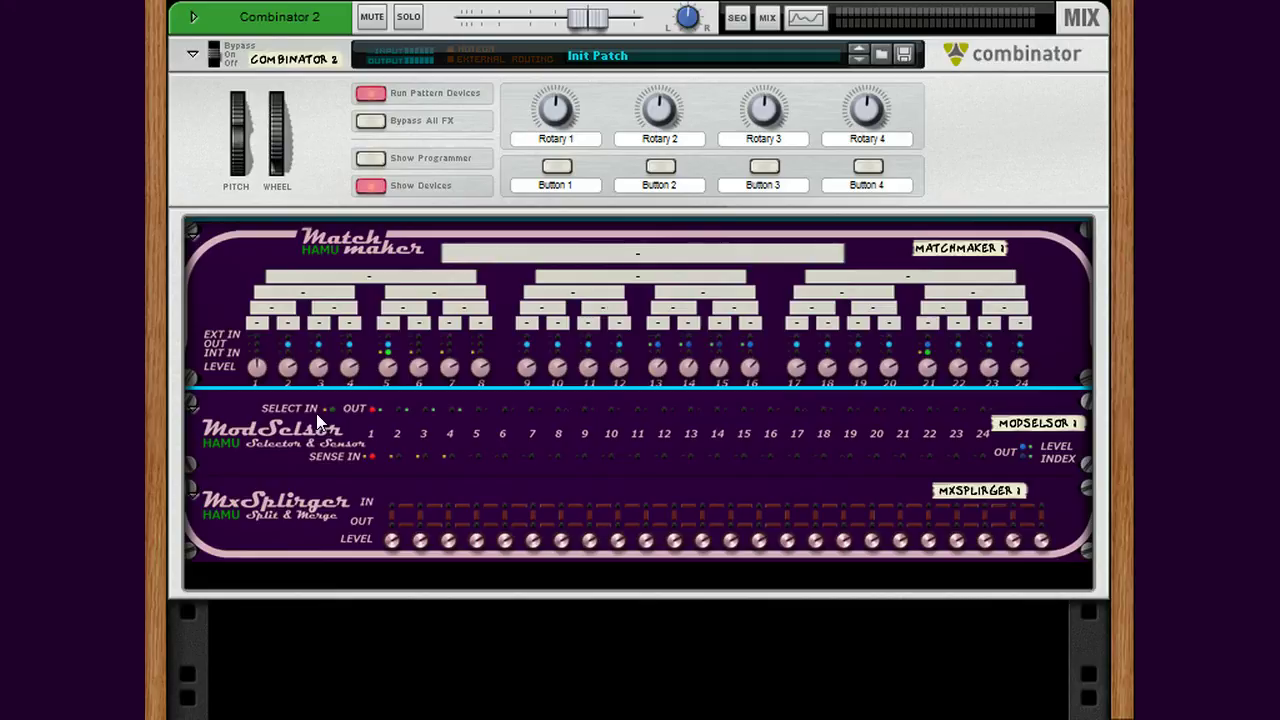
pyautogui.click(358, 411)
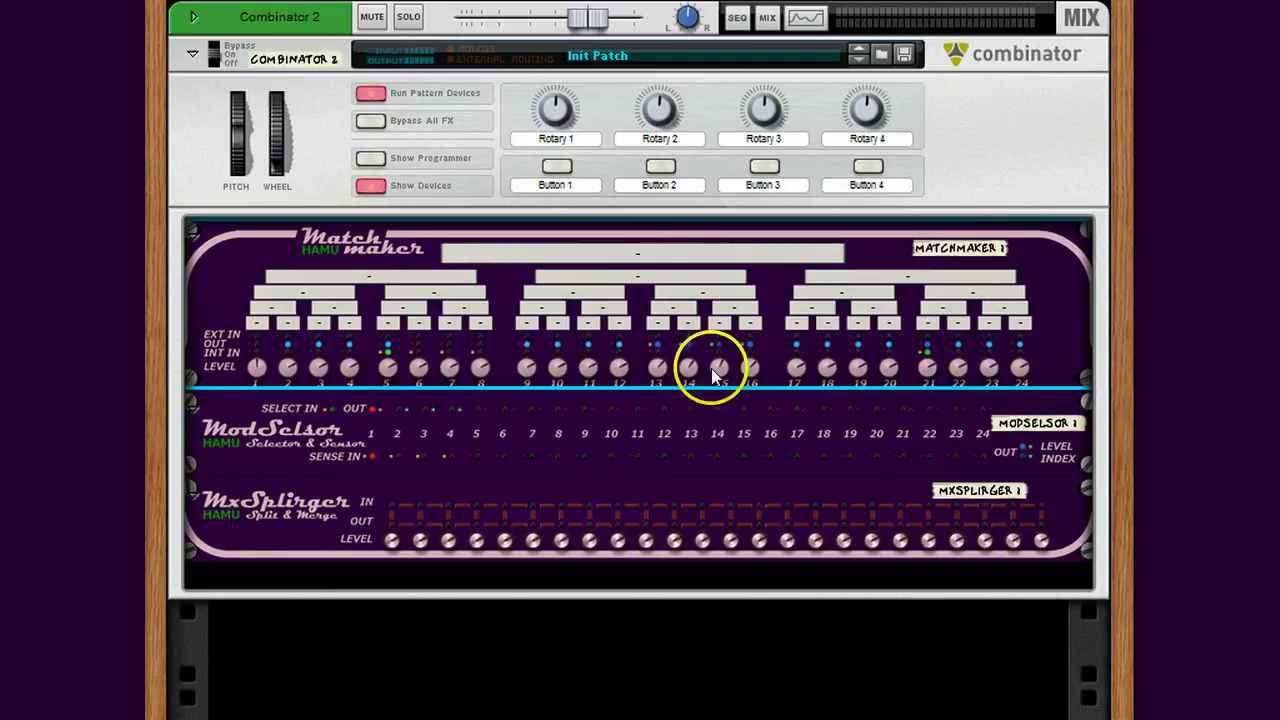
pyautogui.moveTo(688, 371); pyautogui.dragTo(728, 381)
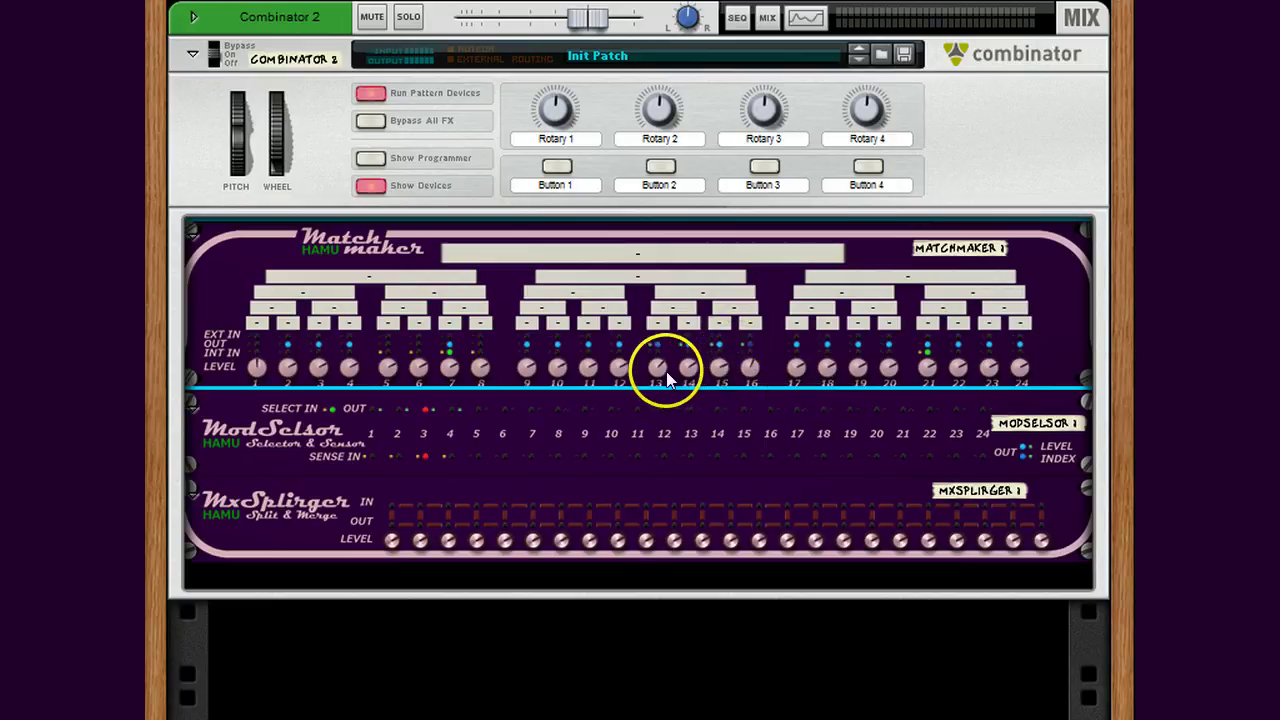
# Turn MatchMaker levels 13–16 down to negative values to test the sensing, with level 15 at -1.00
pyautogui.moveTo(665, 350)
pyautogui.moveTo(665, 350); pyautogui.dragTo(712, 452)
pyautogui.moveTo(717, 366)
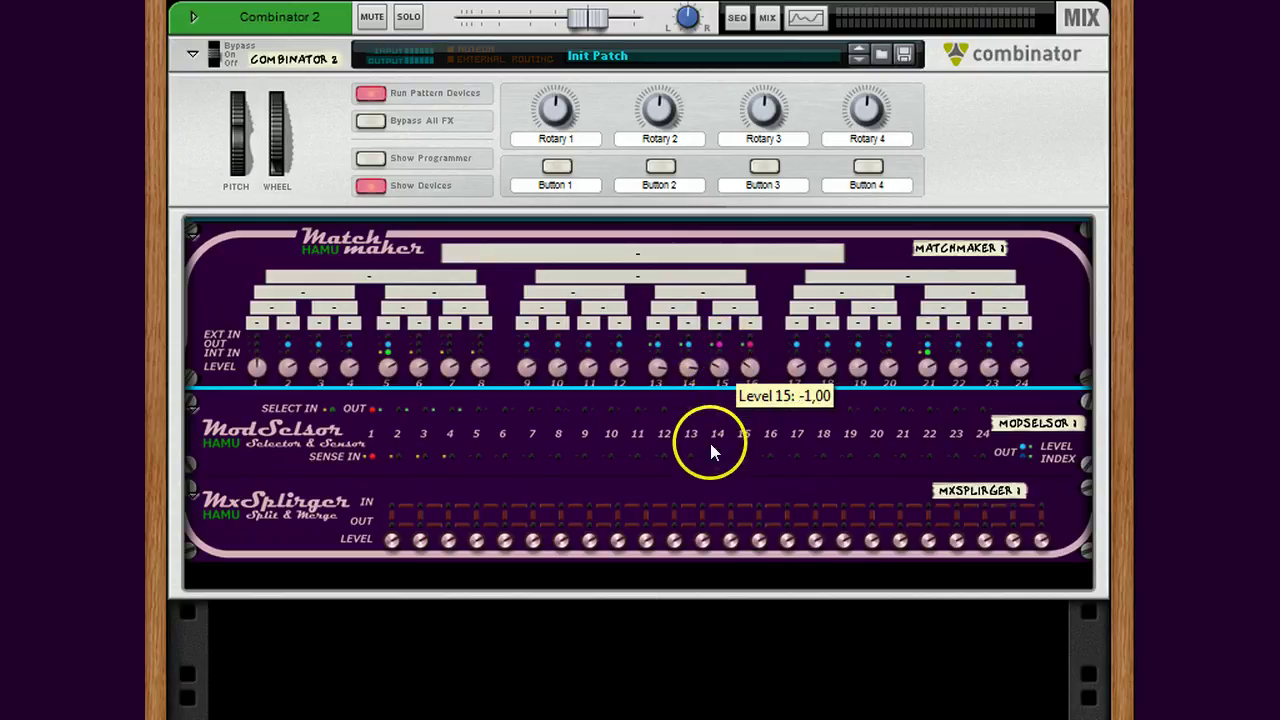
pyautogui.moveTo(687, 368); pyautogui.dragTo(700, 441)
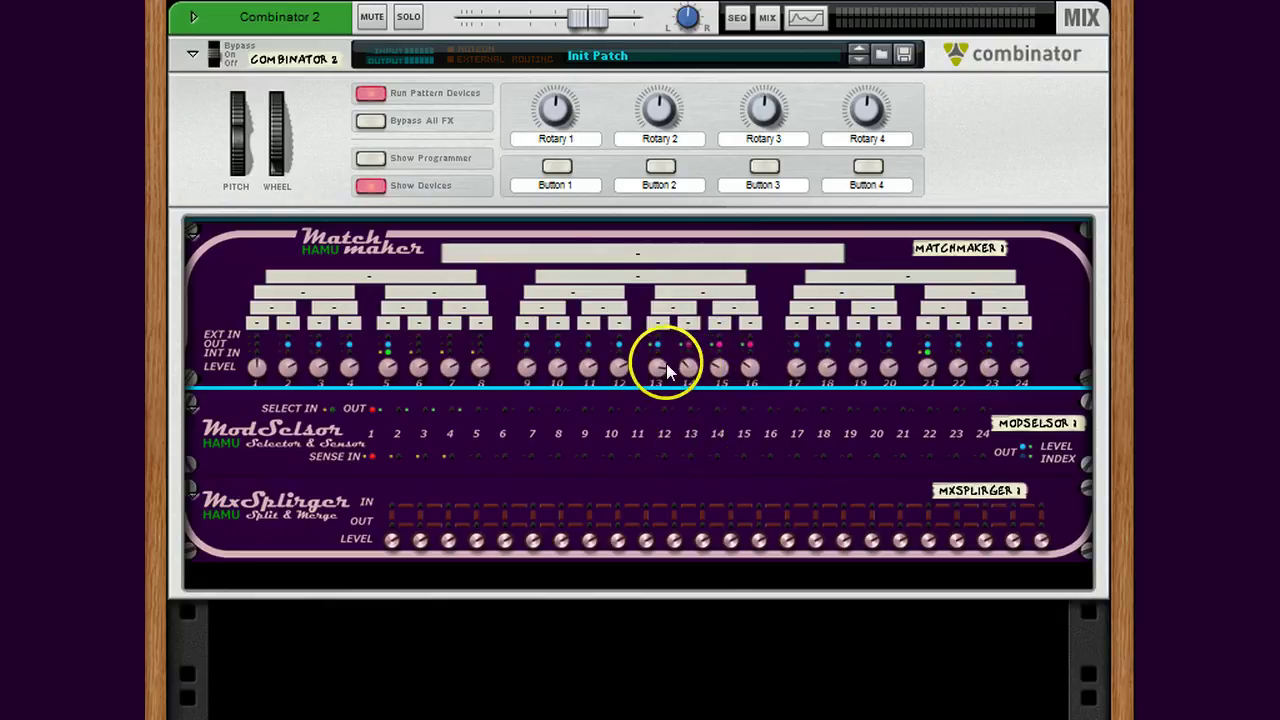
pyautogui.moveTo(661, 370); pyautogui.dragTo(675, 456)
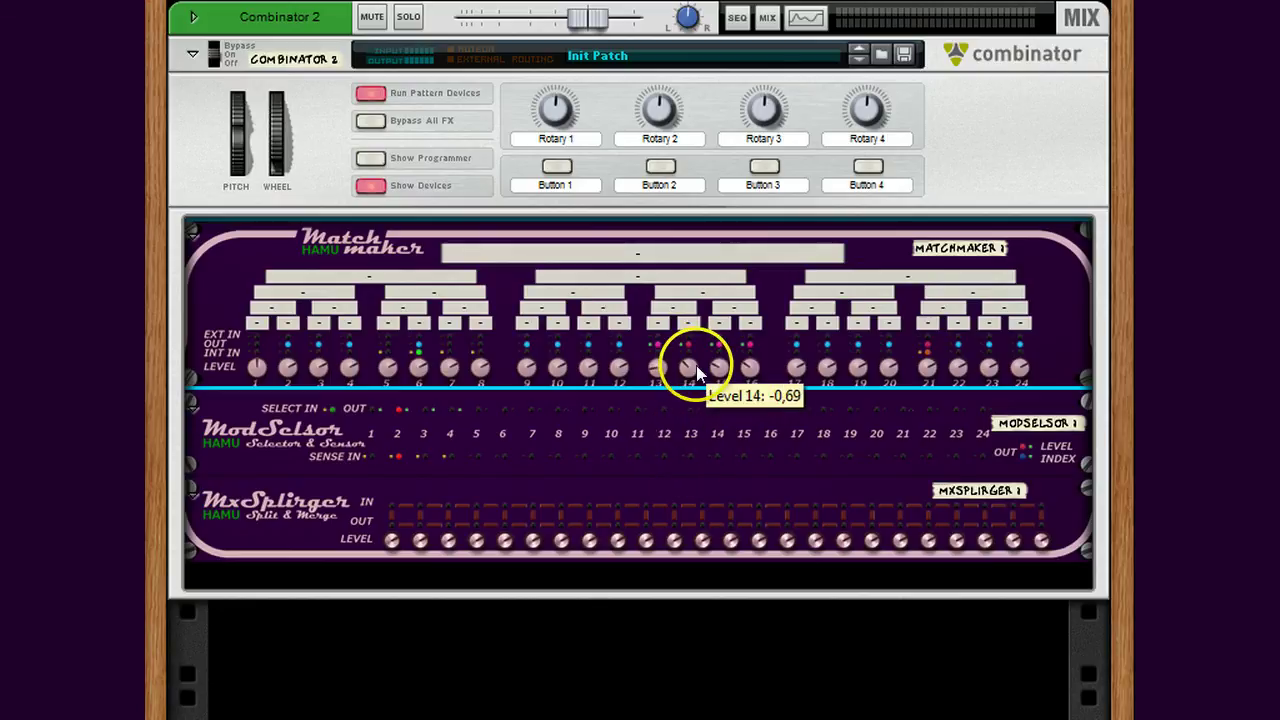
pyautogui.moveTo(696, 365); pyautogui.dragTo(729, 398)
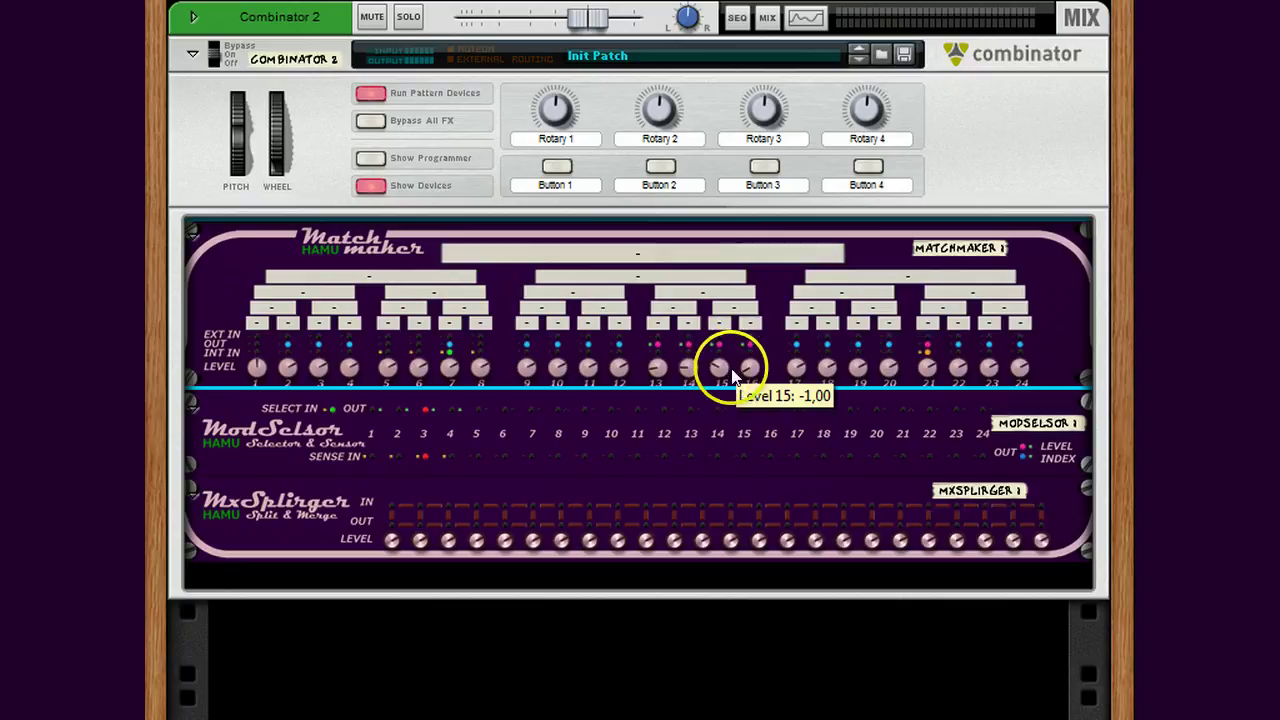
pyautogui.moveTo(691, 365)
pyautogui.moveTo(691, 365); pyautogui.dragTo(576, 392)
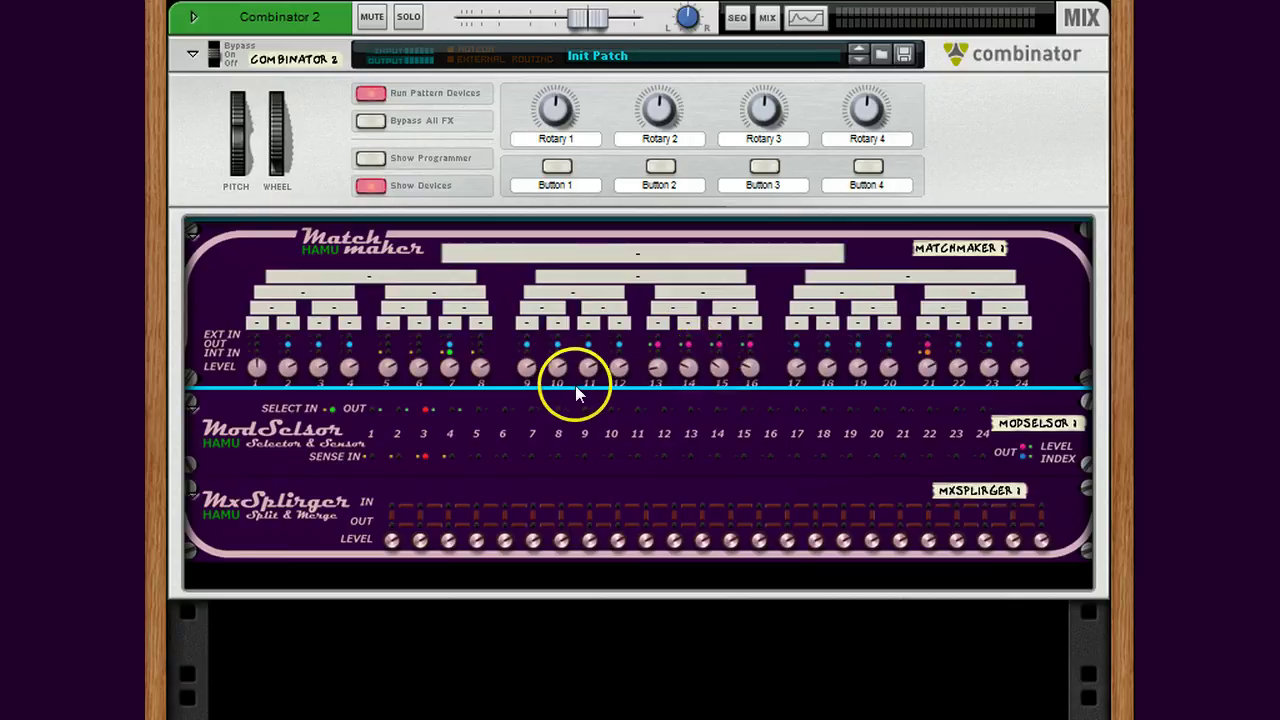